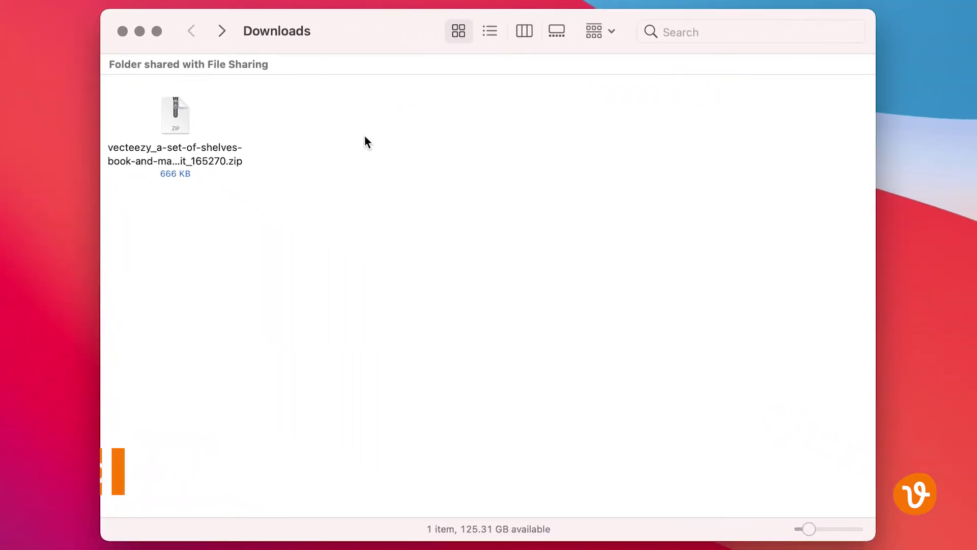
Step: Unzip the downloaded shelves archive and open the extracted folder showing its four files
left_click(202, 155)
double_click(203, 155)
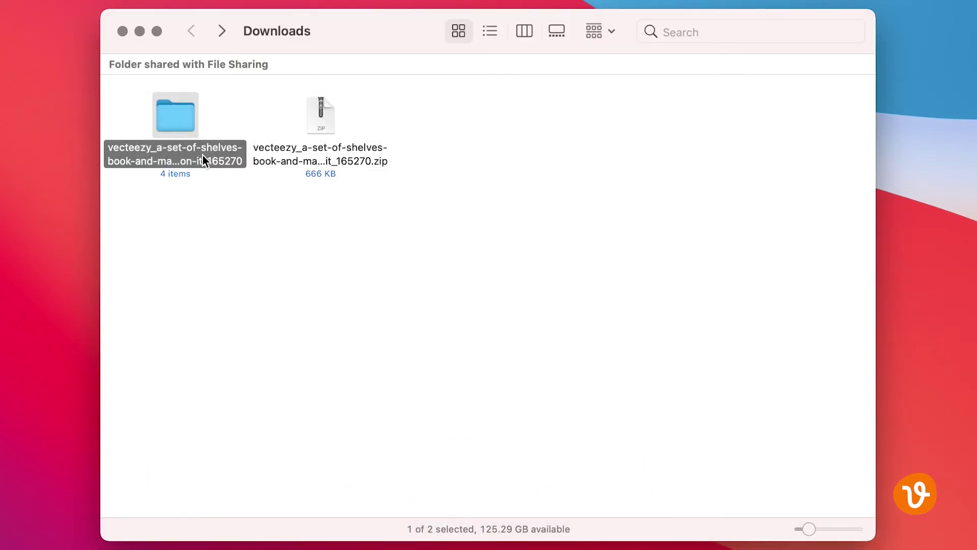
double_click(203, 156)
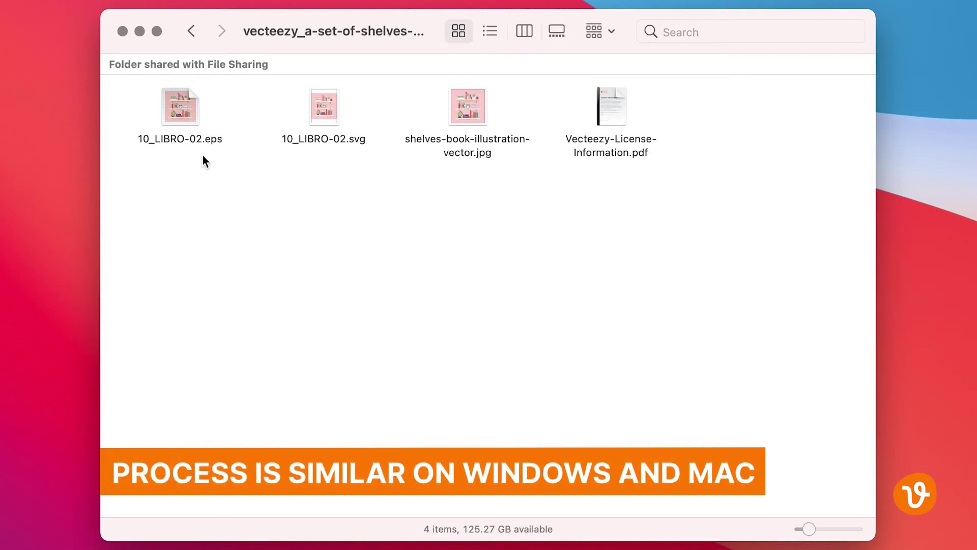
Step: Go back to Downloads and move the original shelves zip archive to the Trash
left_click(190, 32)
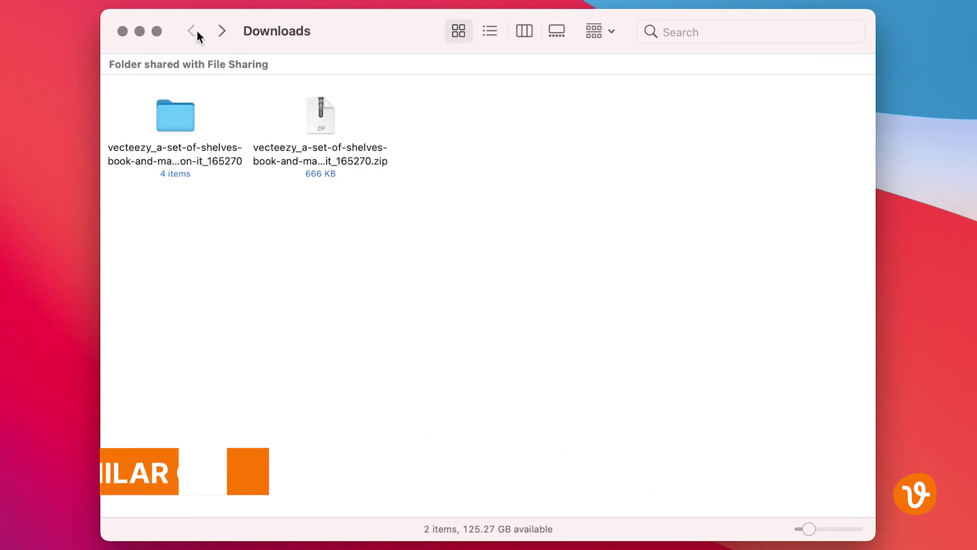
left_click(318, 150)
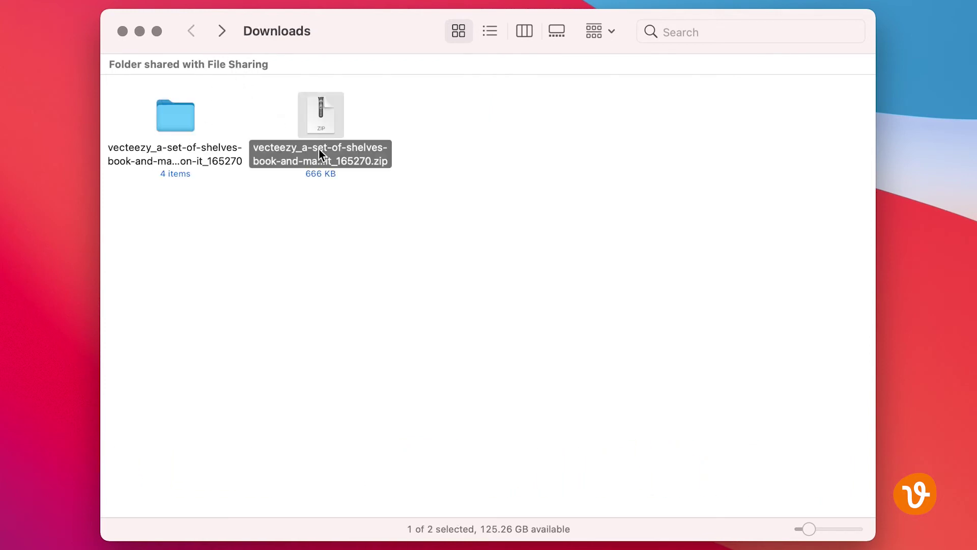
right_click(321, 152)
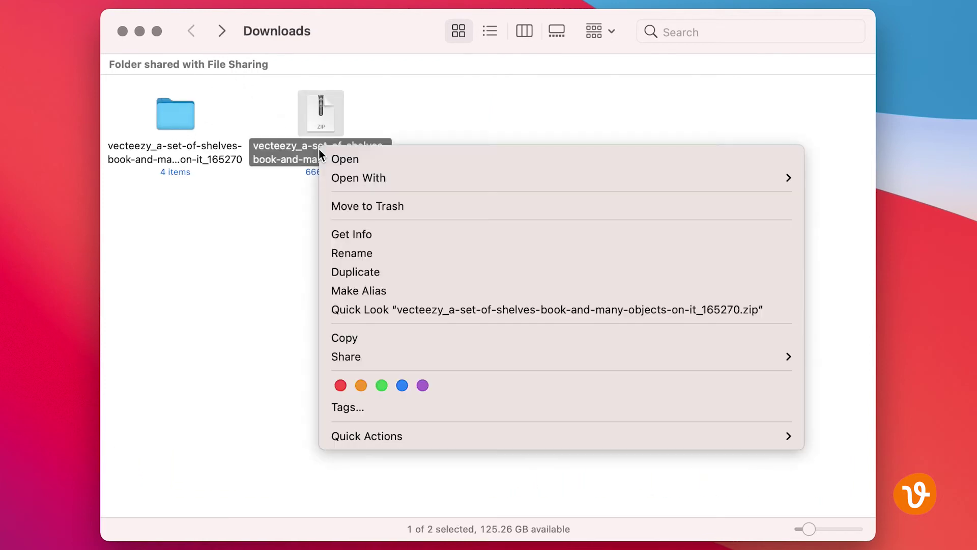
left_click(371, 208)
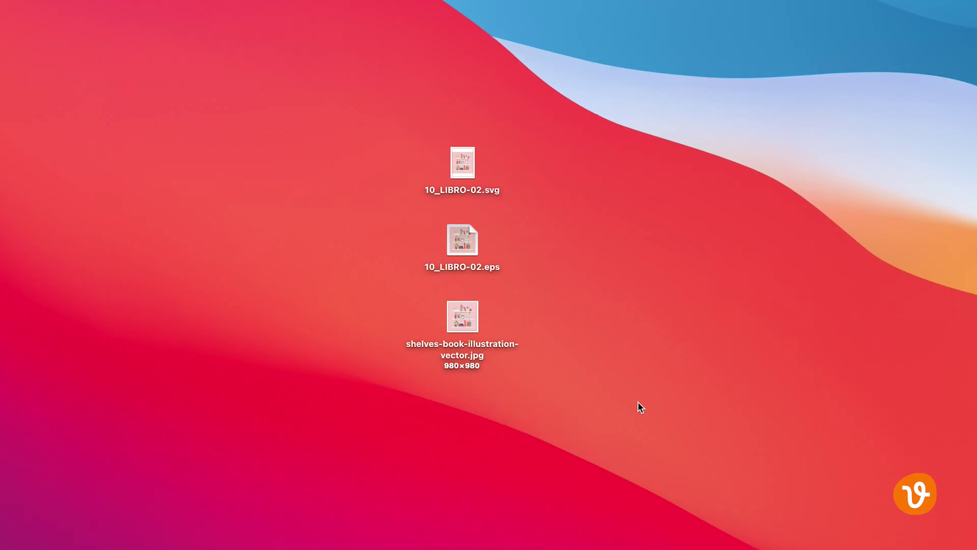
Step: Box-select the SVG, EPS and JPG shelf files on the desktop and compress them into Archive.zip
left_click_drag(563, 392, 411, 155)
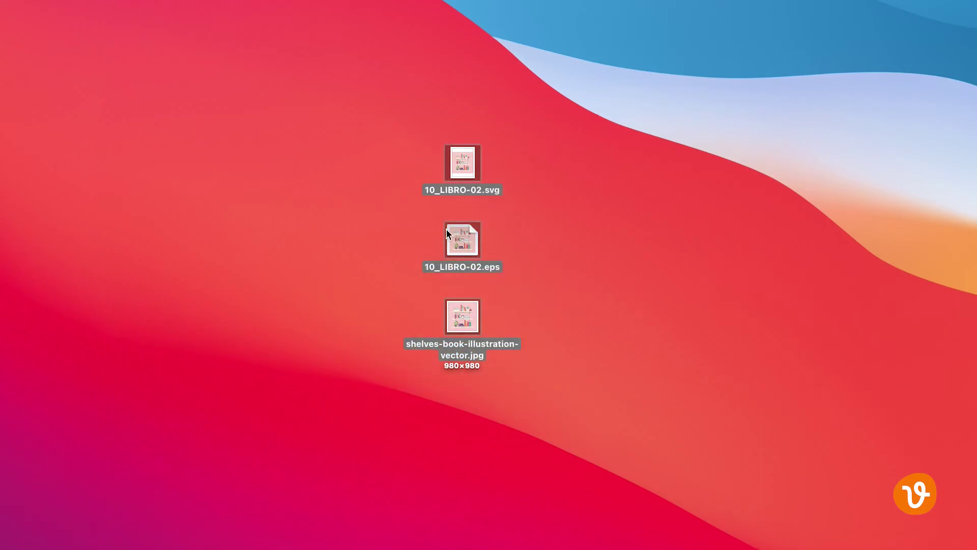
right_click(463, 263)
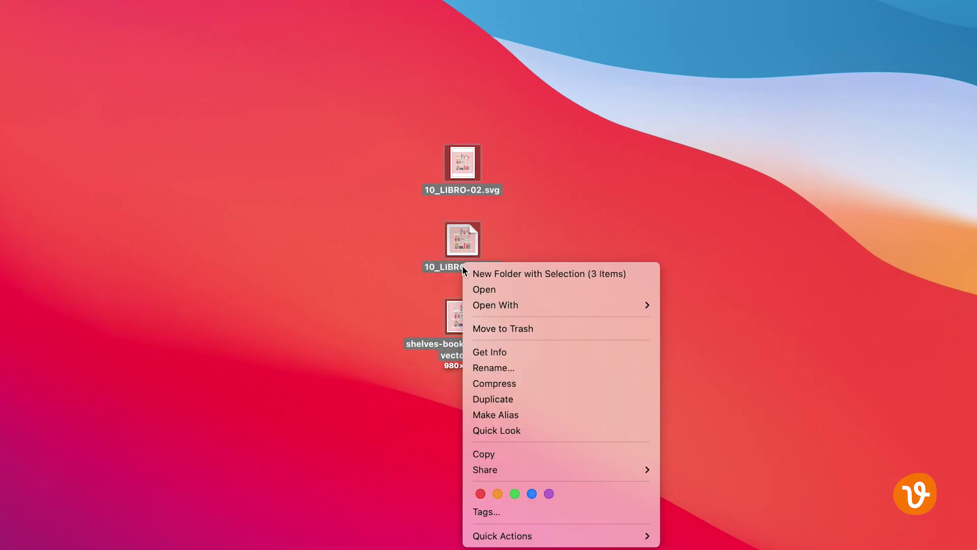
left_click(495, 383)
right_click(237, 140)
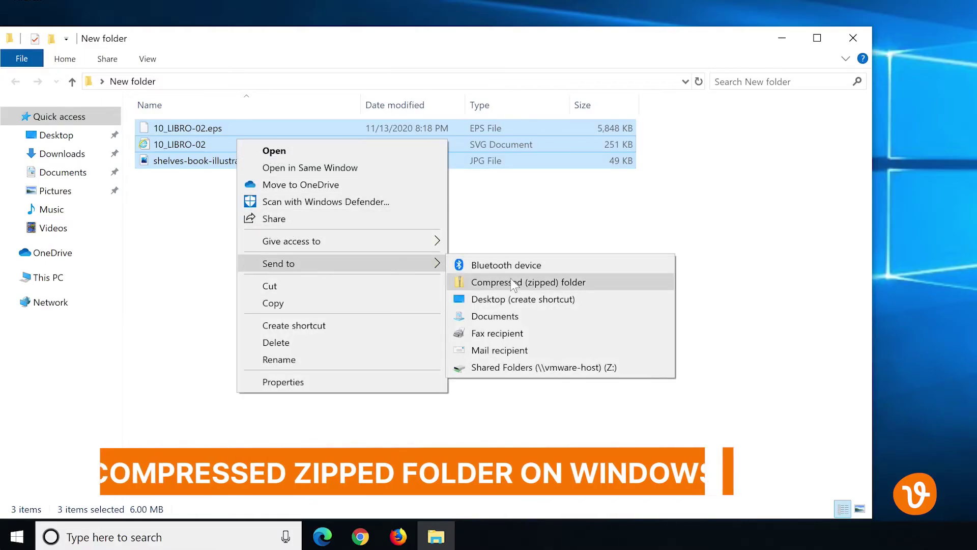
Step: Zip the selected EPS, SVG and JPG files into the 609 KB compressed folder 10_LIBRO-02
mouse_move(279, 263)
left_click(513, 282)
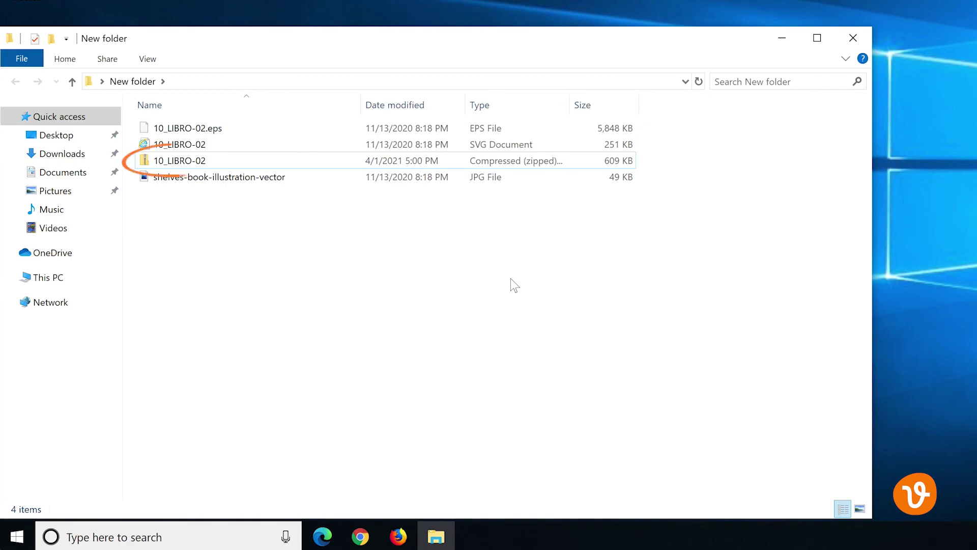